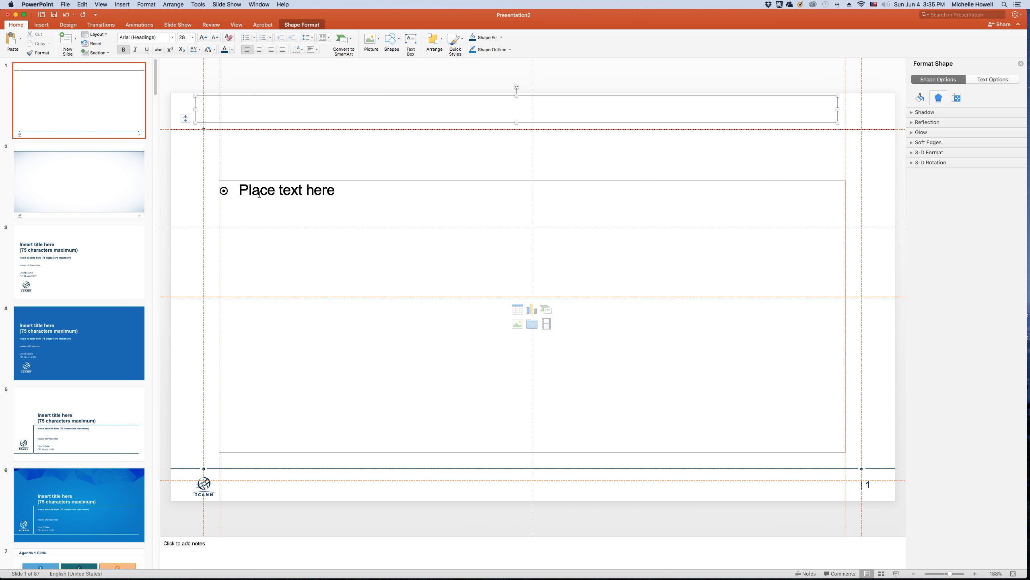
- Fill the body placeholder on slide 1 with twelve sample-text bullets, from "Sdfsadf" through "dsfadsf", running past the slide's lower edge
left_click(278, 188)
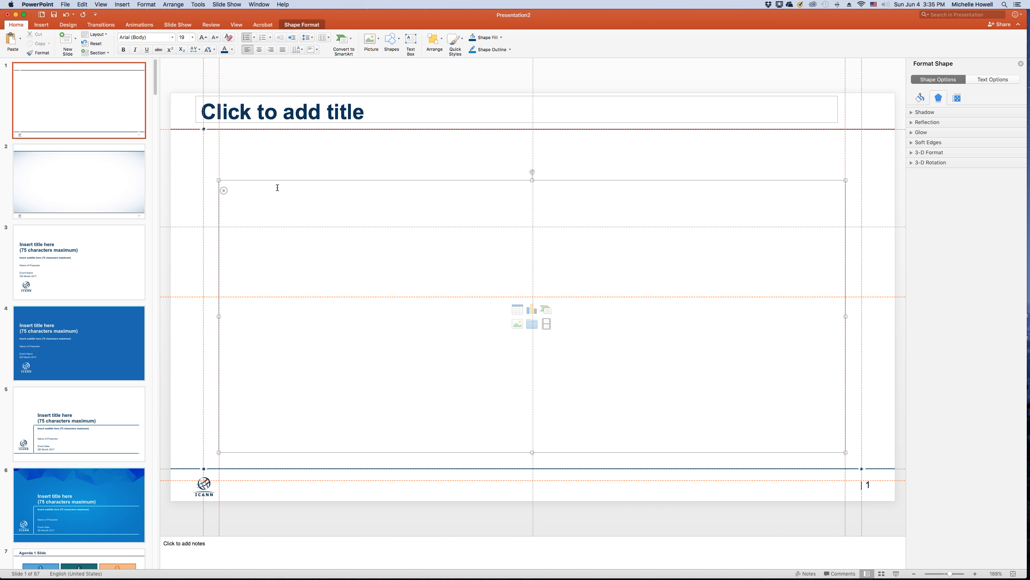
type("sdfsad")
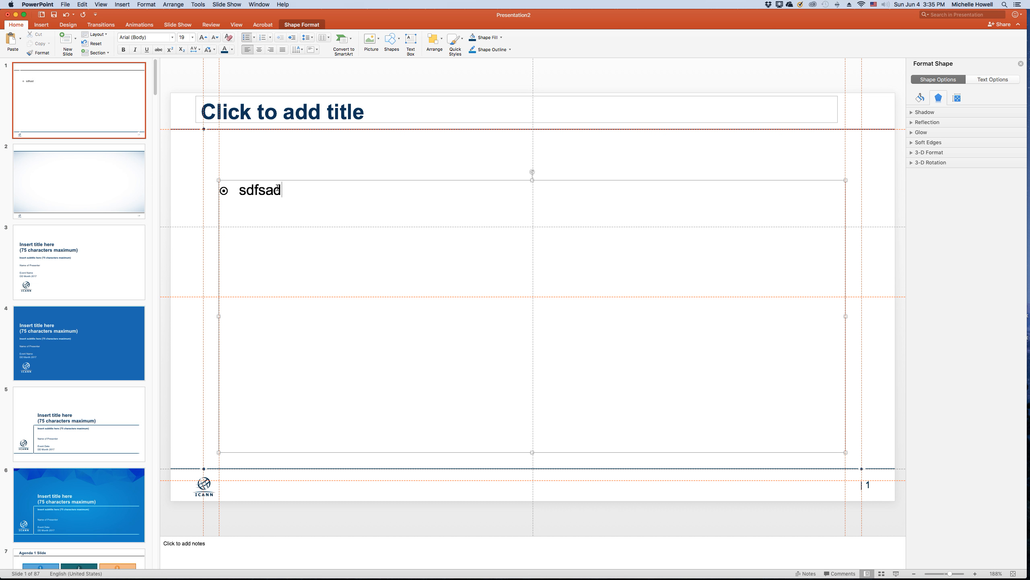
type("f sdf sdf s fsd fsf sf sdf")
key("Return")
type("sf")
key("Return")
type("sf")
key("Return")
type("sf")
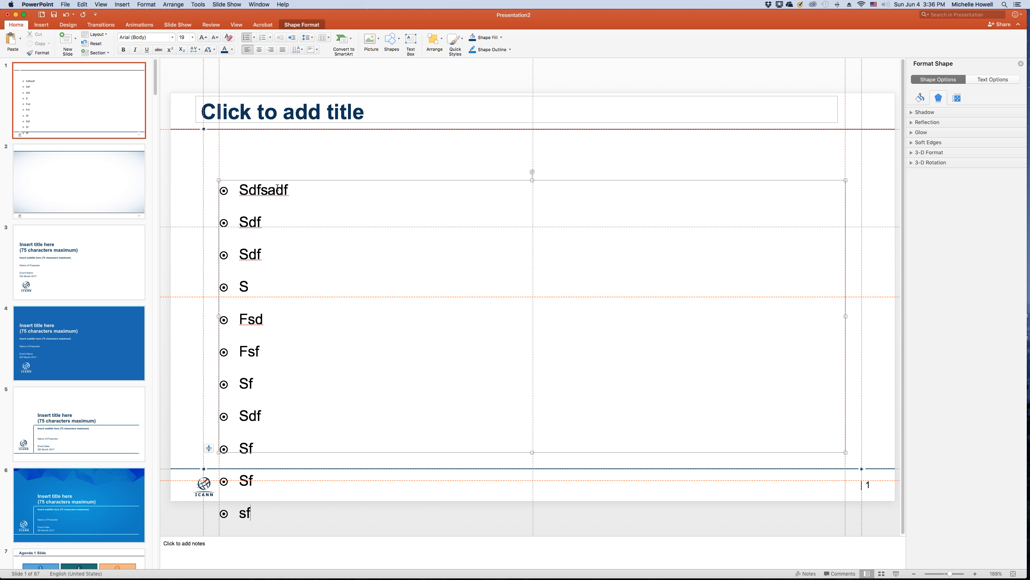
key("Return")
type("dsfadsf")
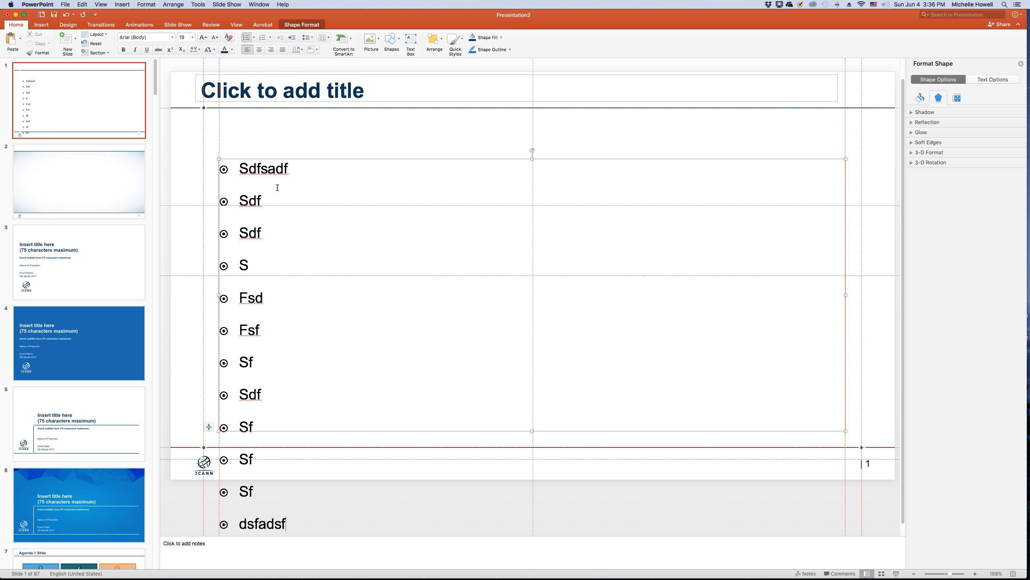
- Try the AutoFit Text to Placeholder option on the overflowing bullet list and undo it
scroll(277, 188, "down", 1)
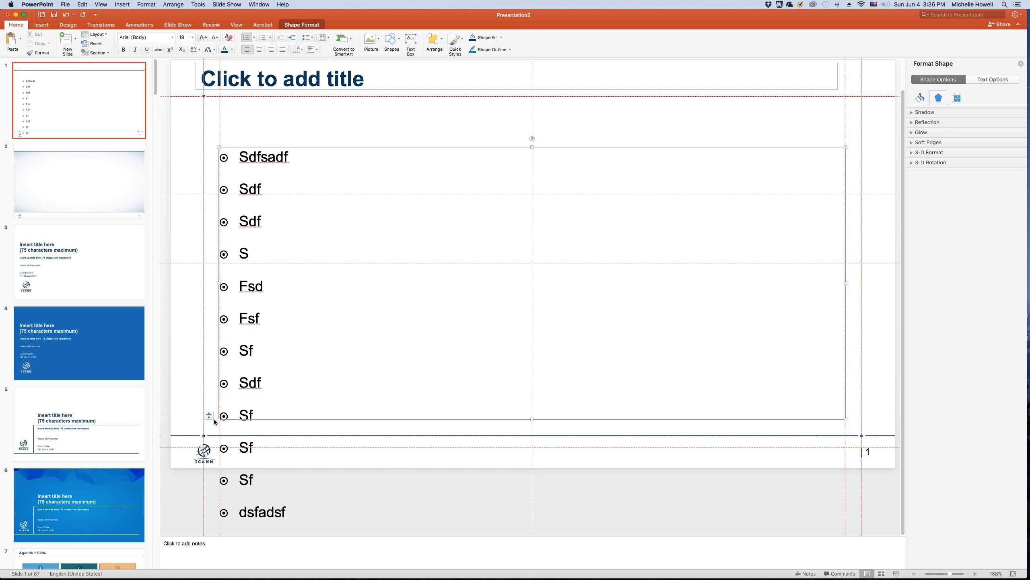
left_click(291, 513)
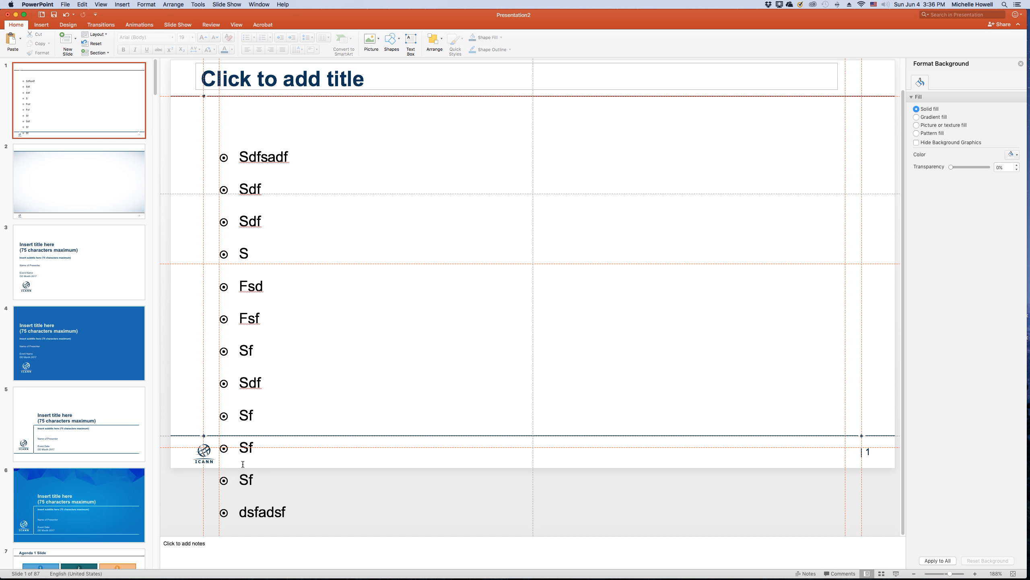
left_click(254, 447)
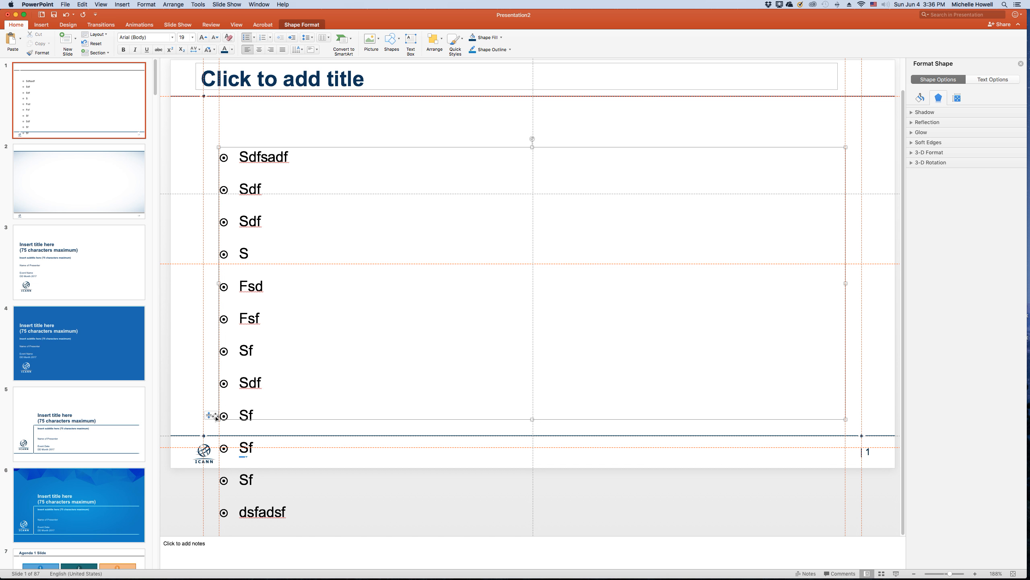
left_click(210, 415)
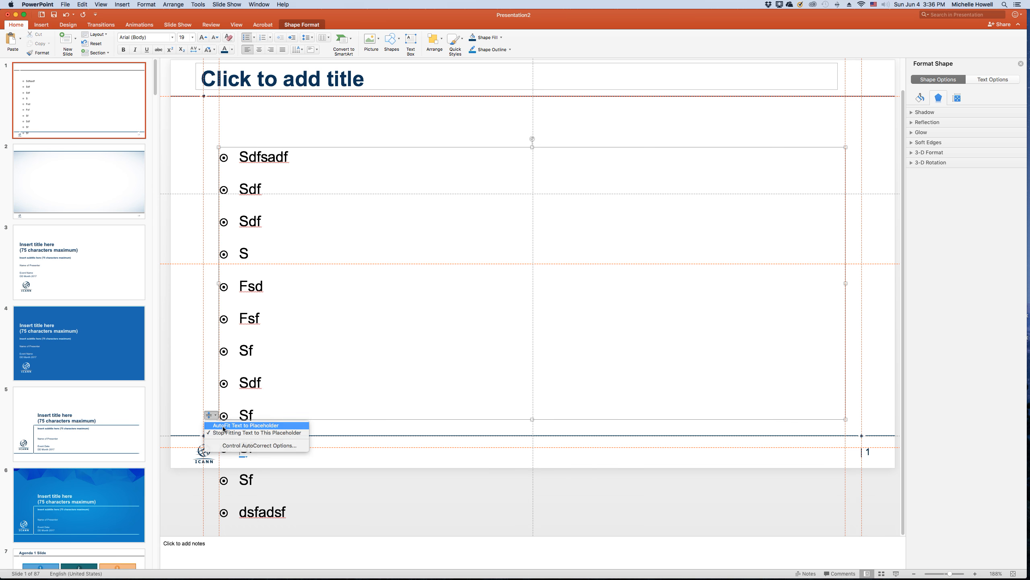
left_click(223, 426)
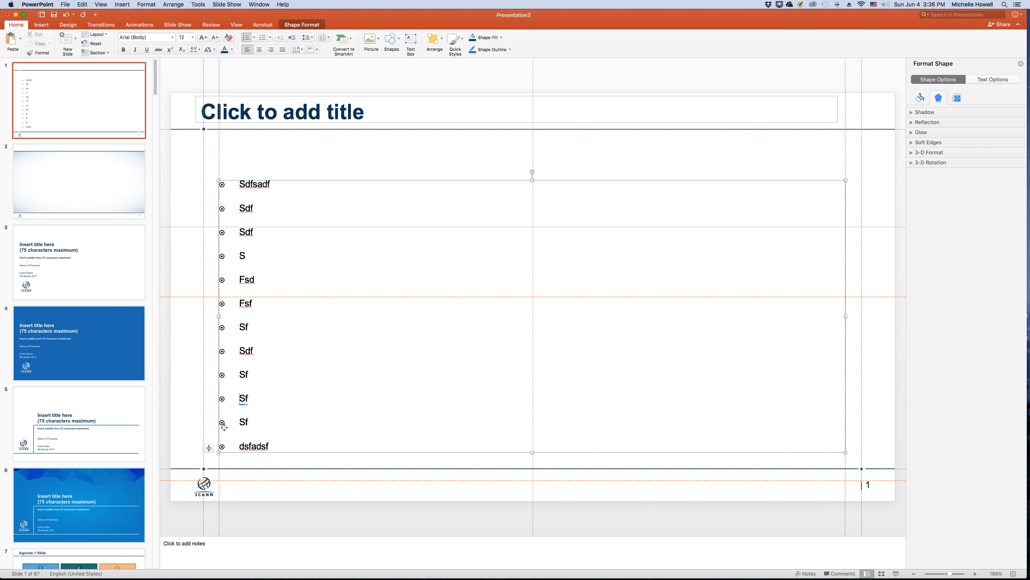
key("super+z")
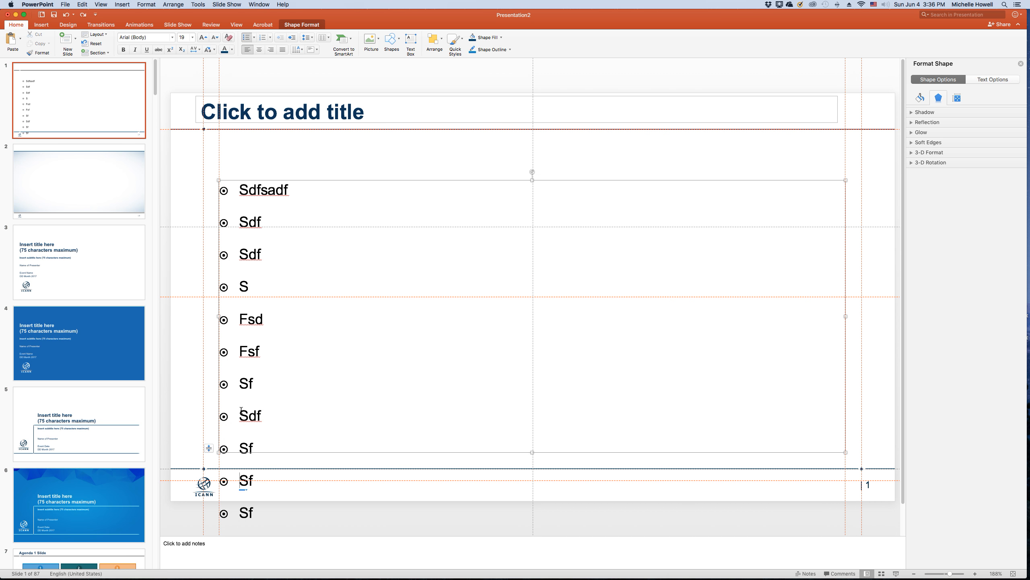
- Add the bullets "Sdf", "Adsf", "Sdf", "Dsafasd" and "f" before the final "dsfadsf" bullet on slide 1
left_click(267, 510)
key("Return")
type("sdf")
key("Return")
type("adsf")
key("Return")
type("sdf")
key("Return")
type("dsafasd f")
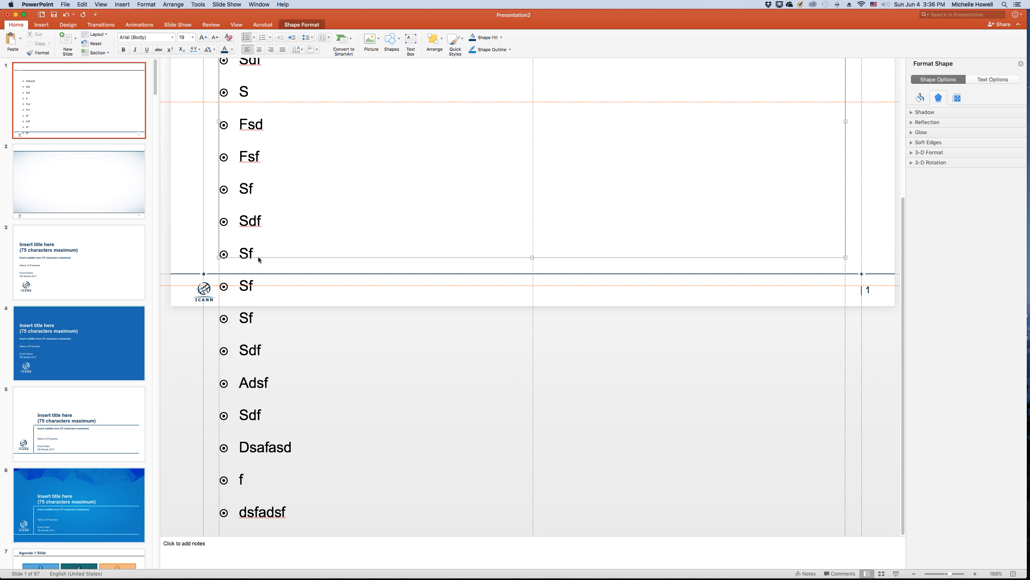
scroll(260, 258, "down", 3)
- Try laying out the overflowing bullet list on slide 1 in three columns and undo the column changes
left_click(98, 106)
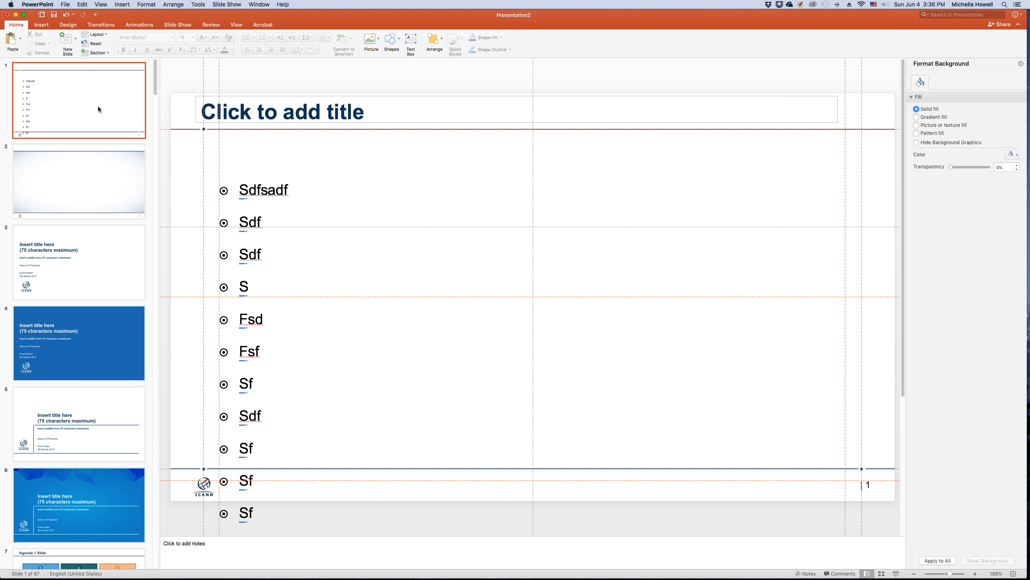
scroll(208, 209, "down", 2)
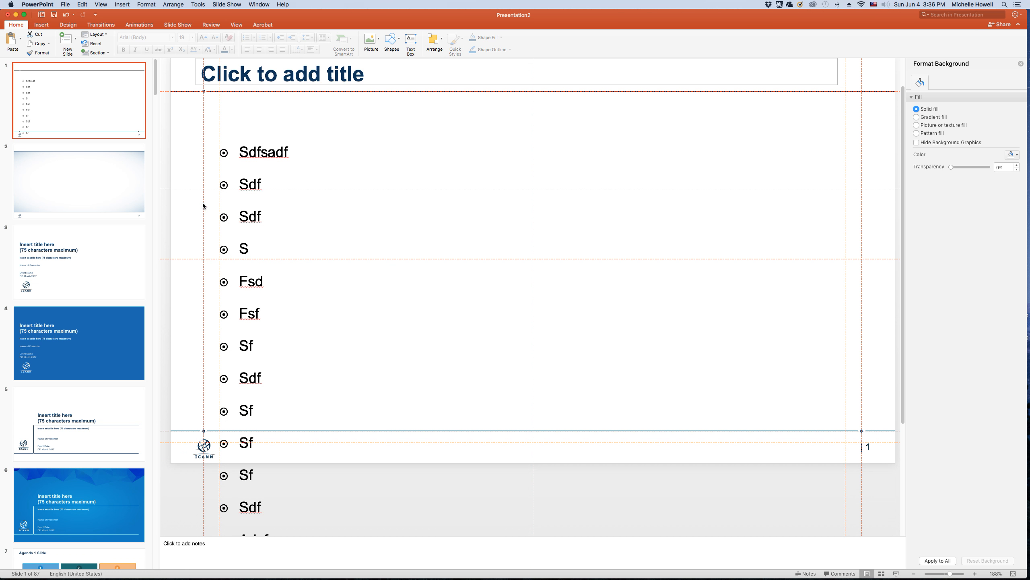
left_click(249, 153)
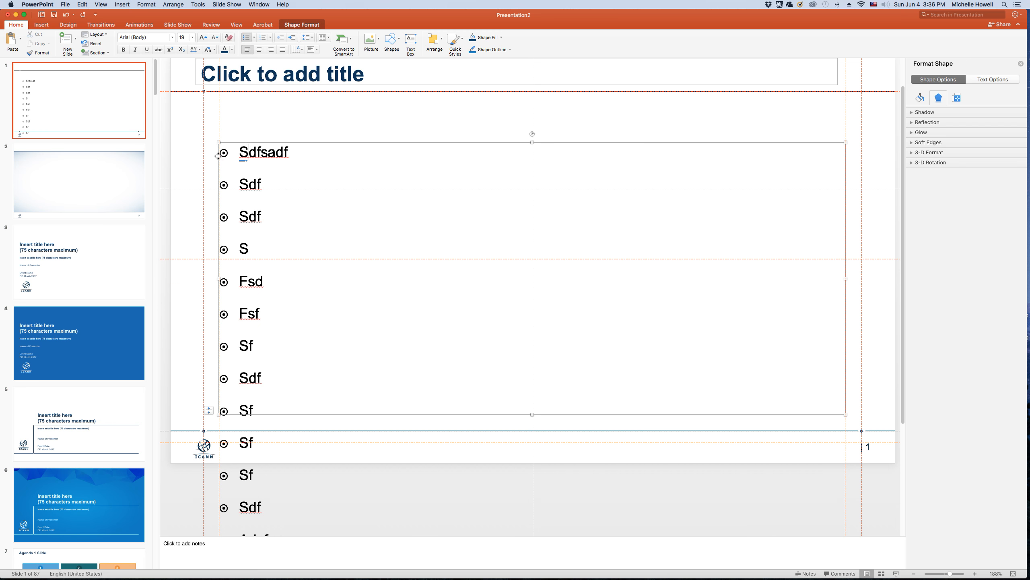
left_click(324, 38)
left_click(329, 67)
left_click(325, 38)
left_click(327, 80)
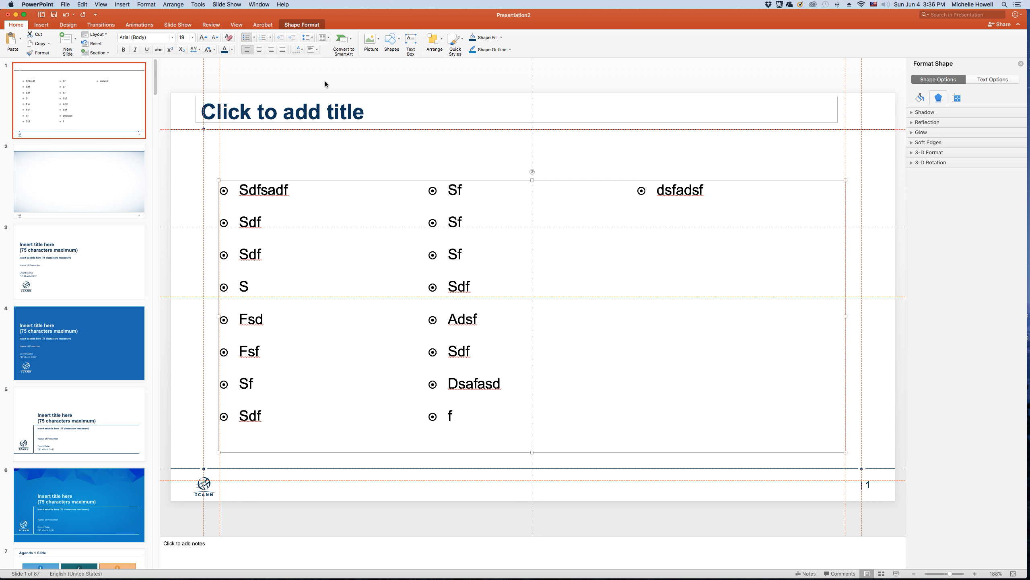
key("super+z")
key("super+z")
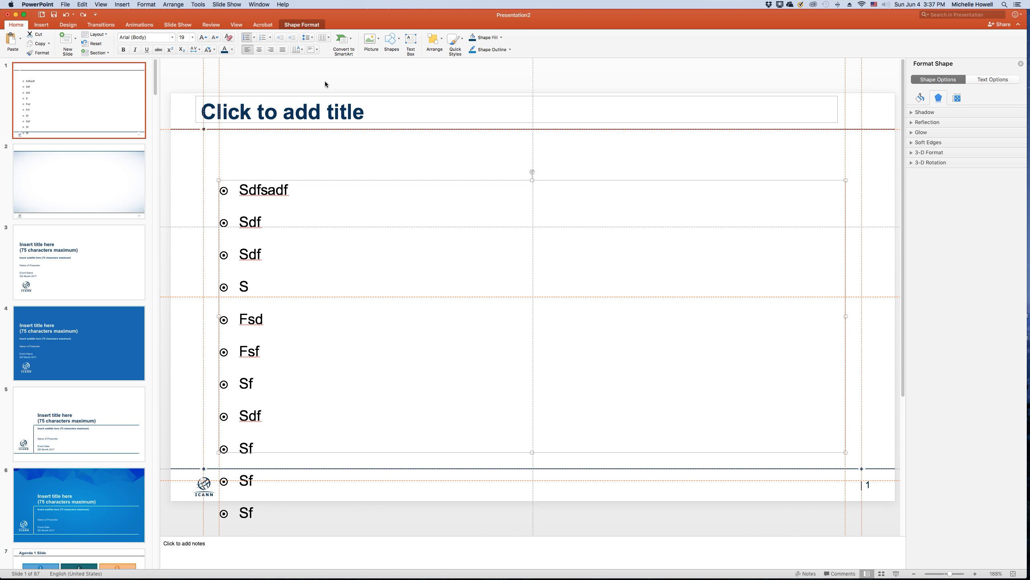
- Insert a new slide with the Bullets layout directly after slide 1 and return to slide 1
left_click(110, 143)
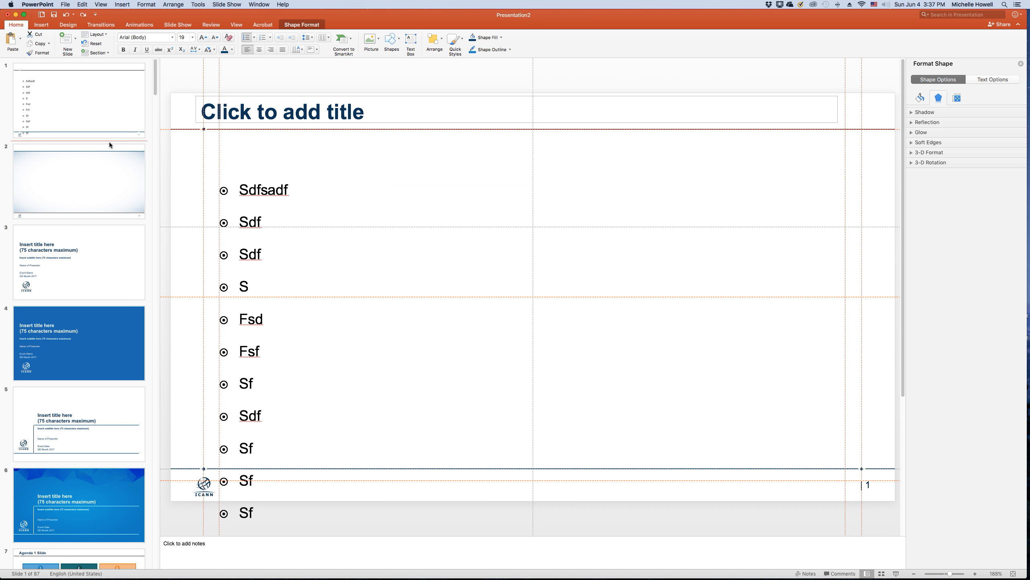
left_click(76, 39)
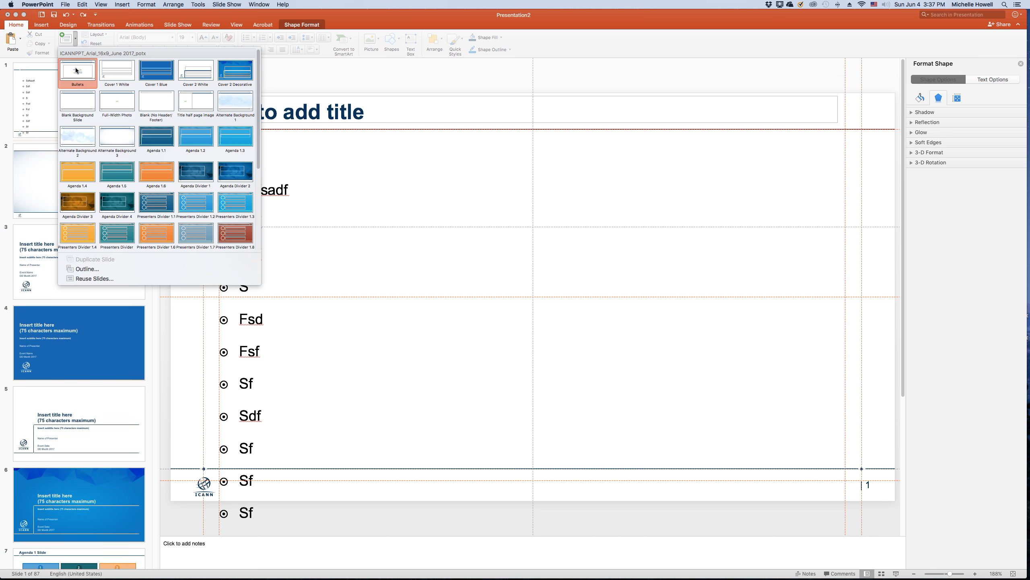
left_click(76, 70)
left_click(68, 100)
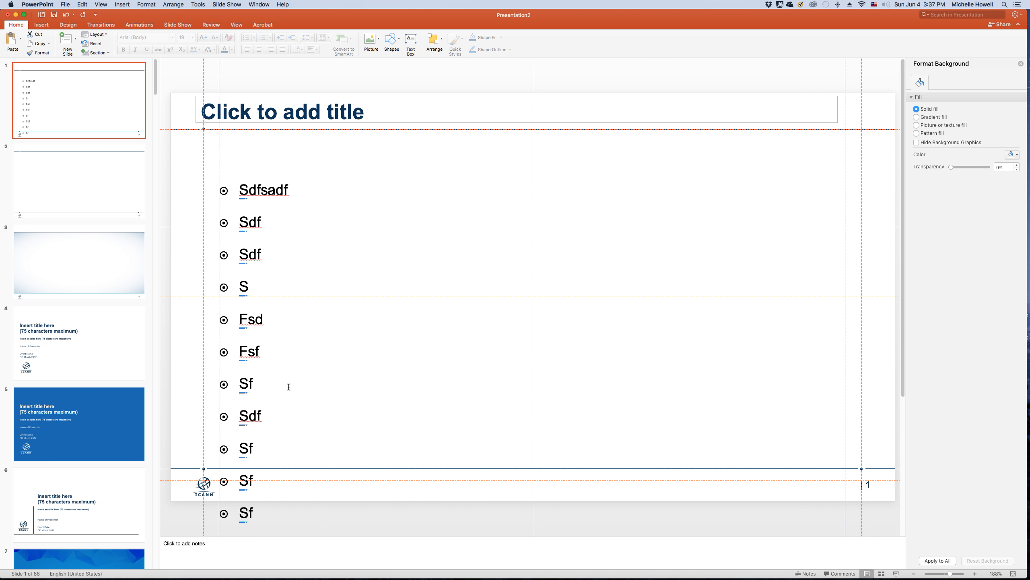
- Copy the overflowing bullets on slide 1, from the tenth bullet through "dsfadsf", and delete them after undoing the slide insertion
left_click_drag(239, 481, 250, 503)
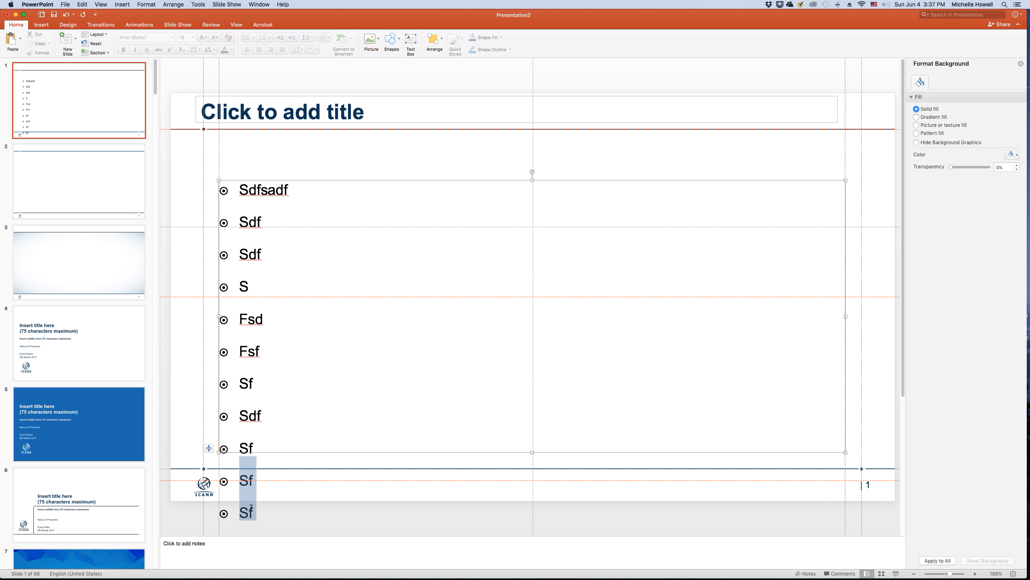
left_click_drag(265, 557, 265, 556)
key("super+c")
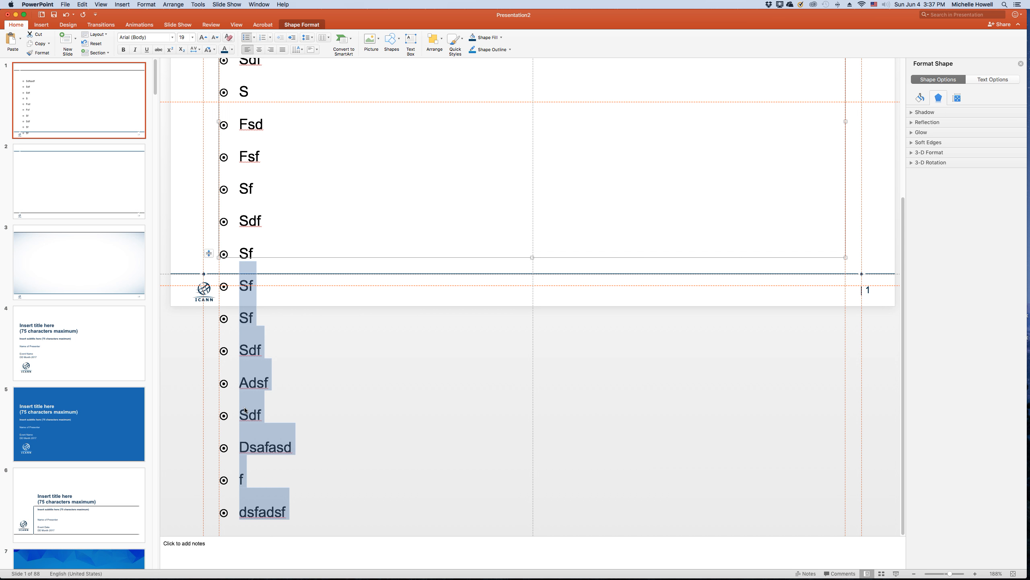
key("super+z")
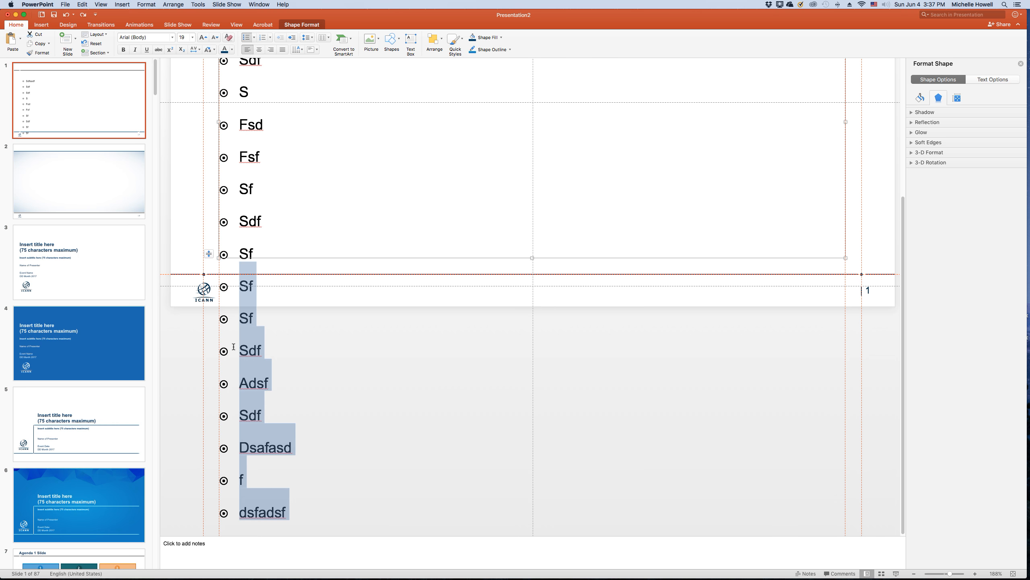
key("BackSpace")
- Add a Bullets layout slide after slide 1 and paste the copied overflow bullets into its body placeholder
left_click(80, 173)
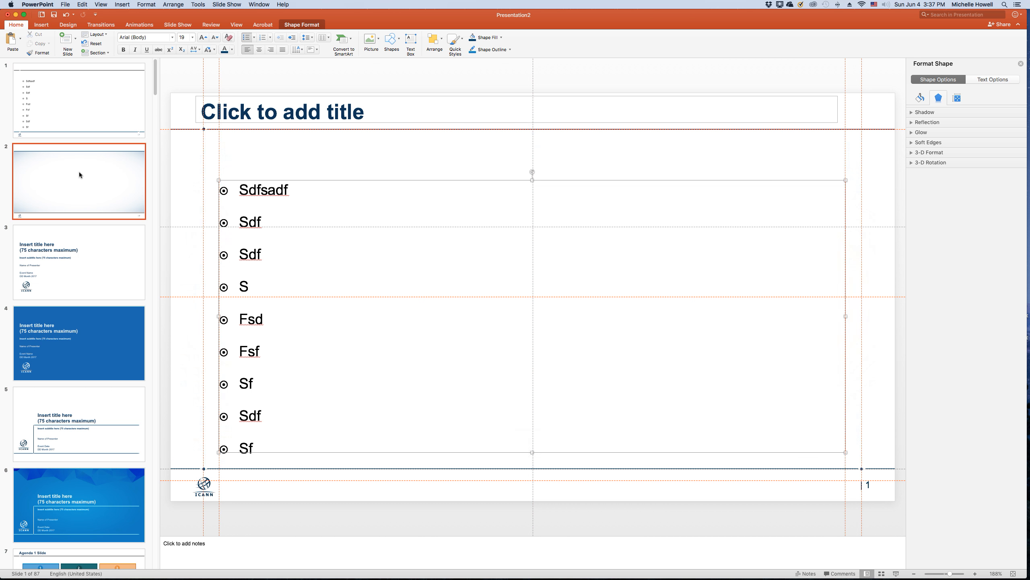
left_click(76, 140)
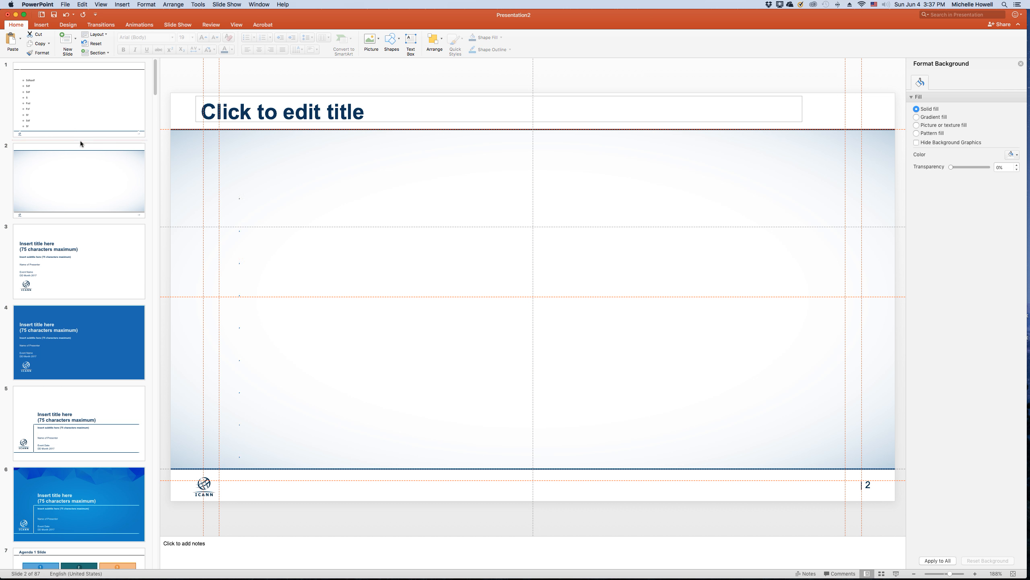
left_click(67, 51)
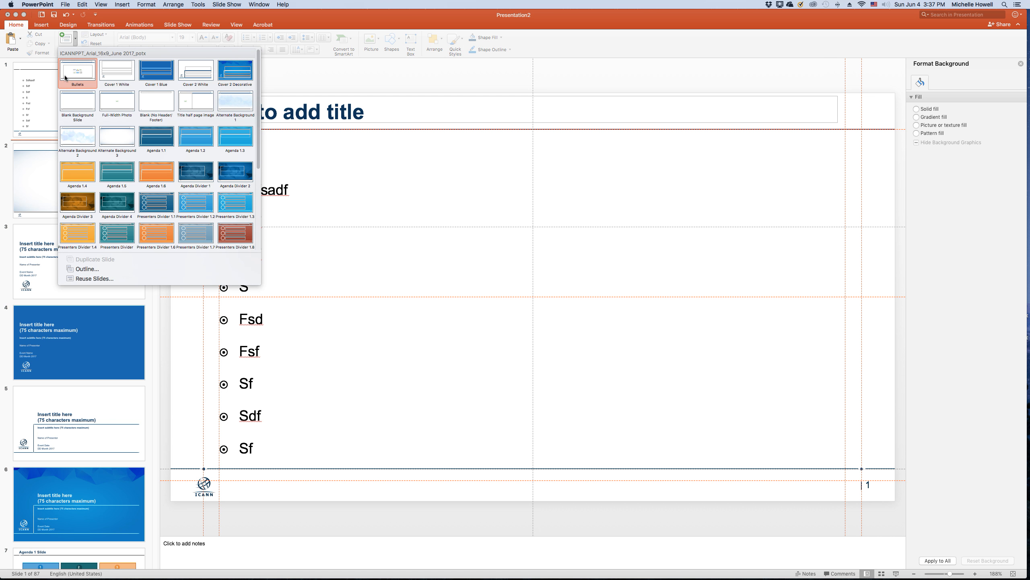
left_click(64, 79)
left_click(238, 226)
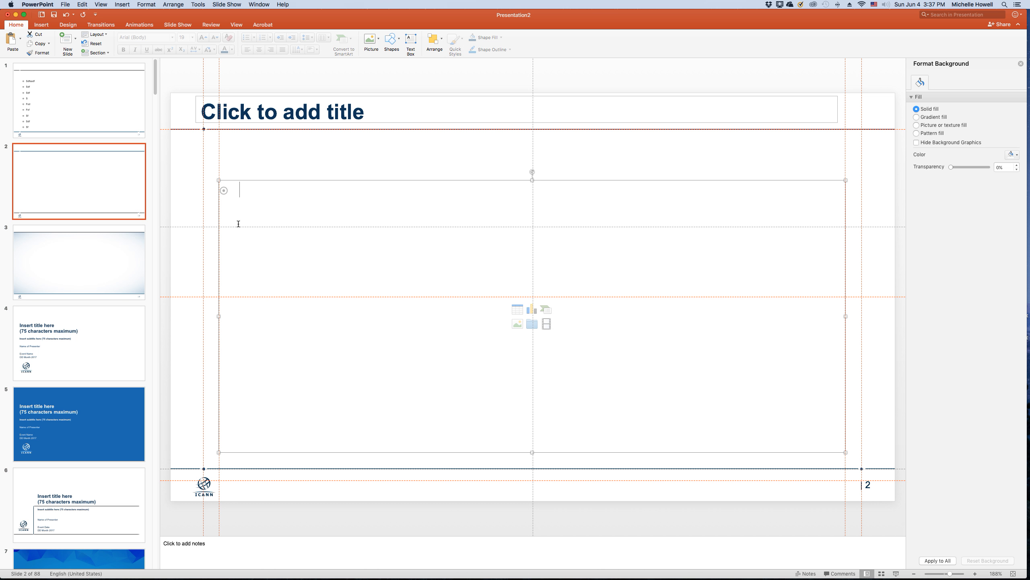
key("super+v")
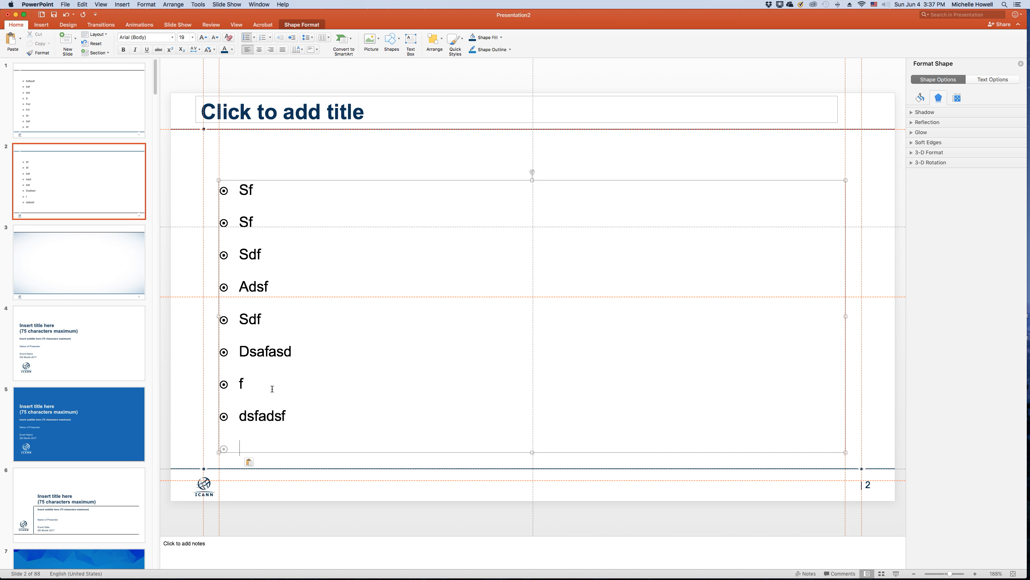
- Remove the empty last bullet on slide 2 and join the "f" bullet with "dsfadsf"
key("BackSpace")
left_click(265, 387)
key("Delete")
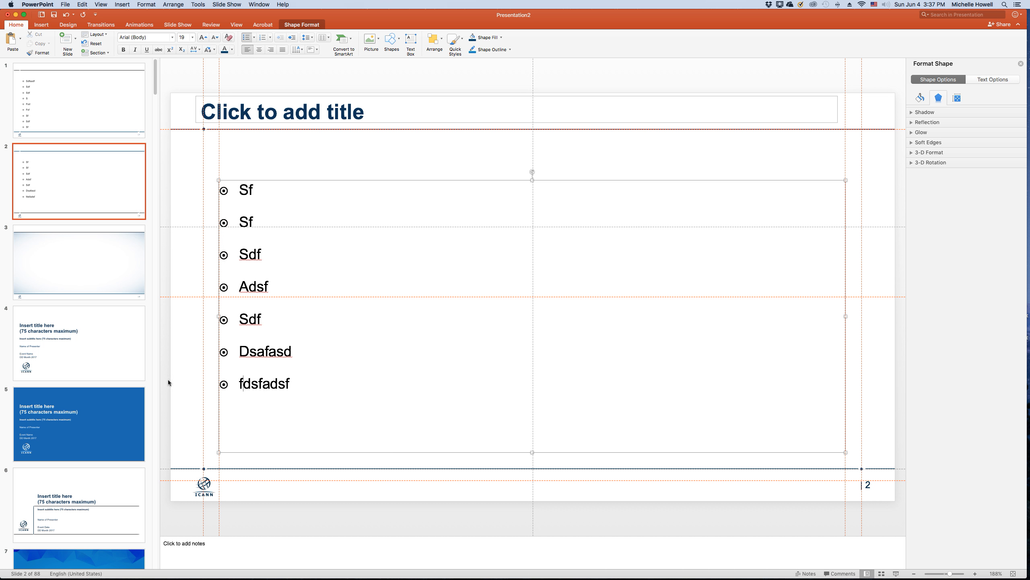
- Insert a text box near the upper left of slide 3 with three lines: "Sfljsdlfjsdalfj", "Lsdijfsdlakfjsdlfj" and "jldsfjsdalfjsdalfj"
left_click(81, 101)
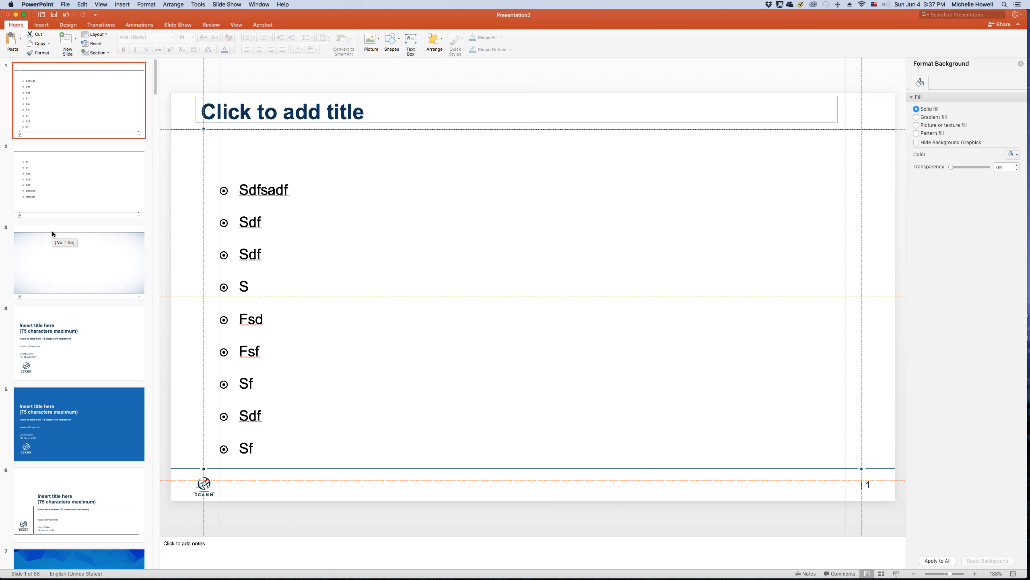
left_click(52, 243)
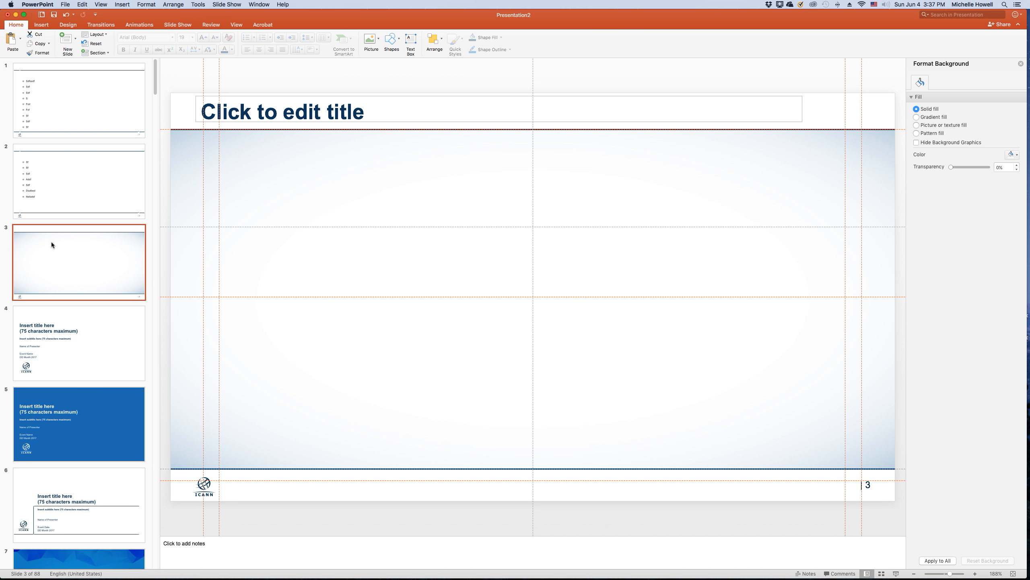
left_click(416, 86)
left_click(414, 39)
left_click(245, 162)
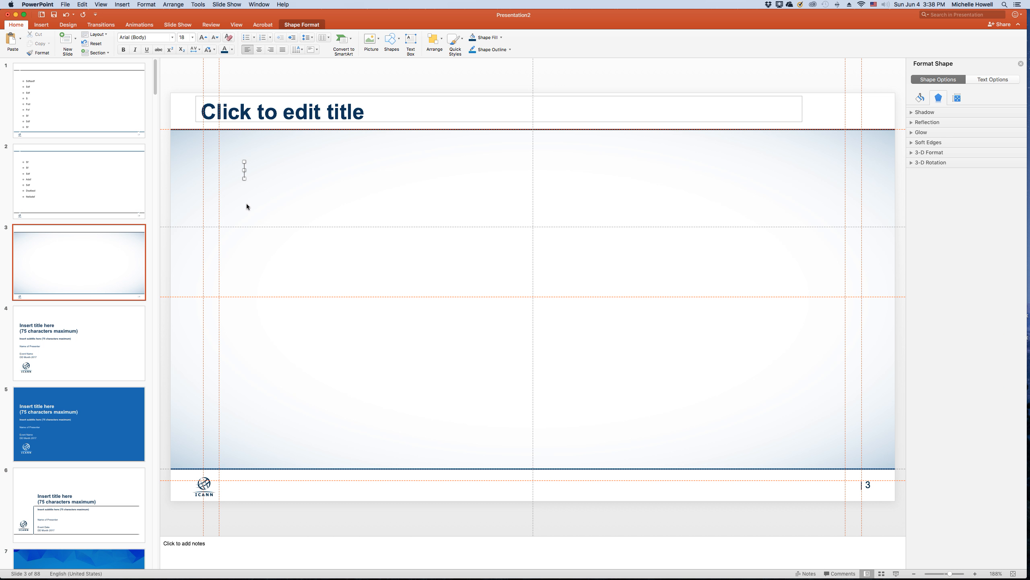
type("Sfljsdlfjsdalfj")
key("Return")
type("Lsdiijfsdlakfjsdlfj")
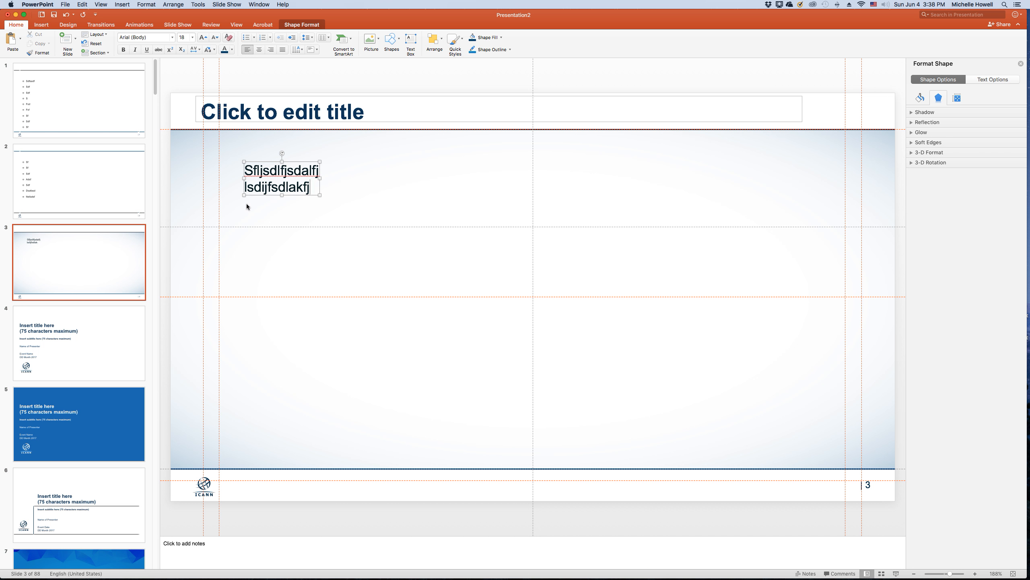
key("Return")
type("jldsfjsdalfjsdalfj")
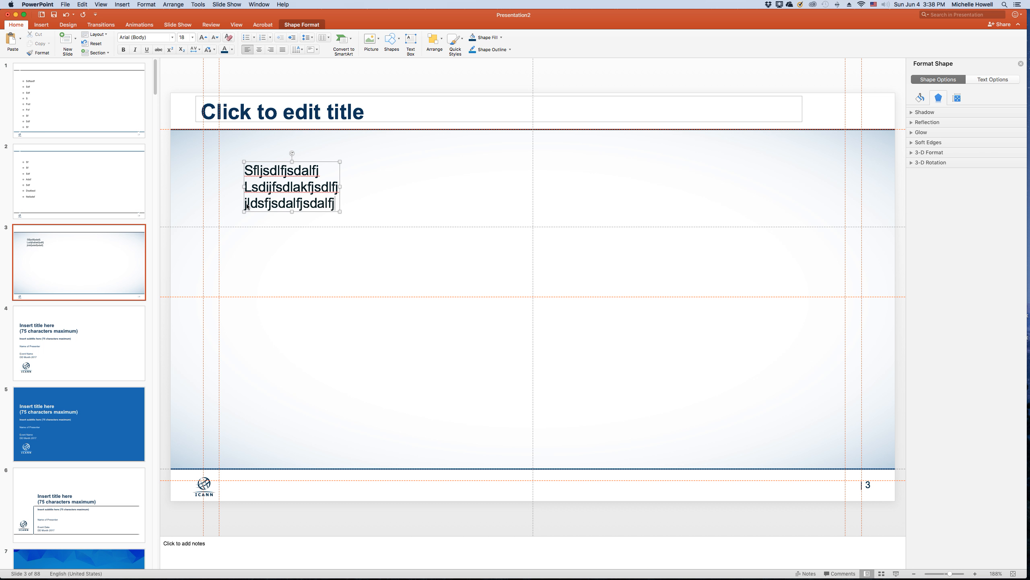
- Join the three lines of the slide 3 text box into one by removing the line breaks
key("Up")
key("Delete")
key("End")
key("Delete")
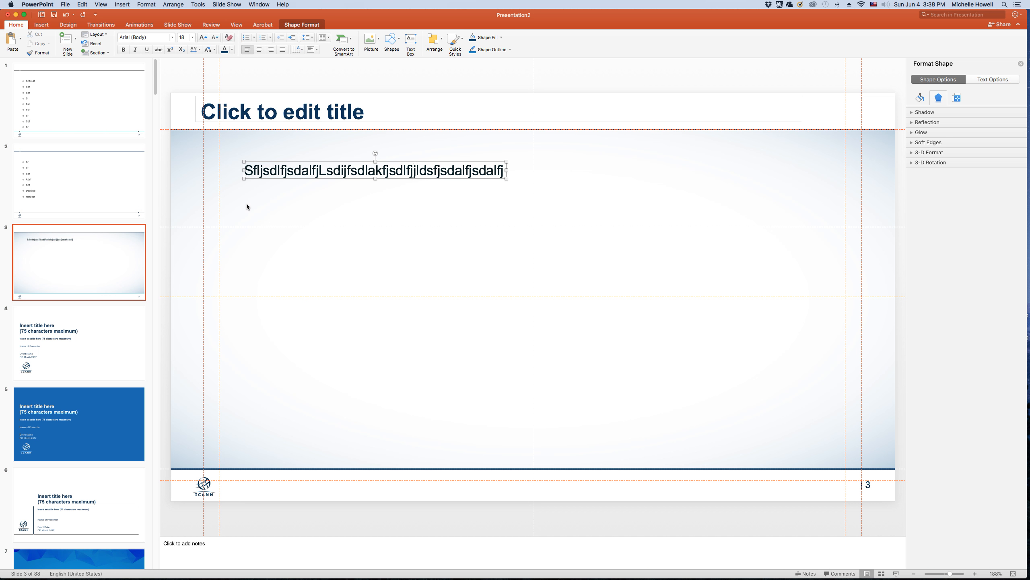
- Insert several line breaks before "jldsfjsdalfjsdalfj" in the text box, leaving blank lines between the two pieces of text
key("Return")
key("Return")
key("Return")
key("Return")
key("Return")
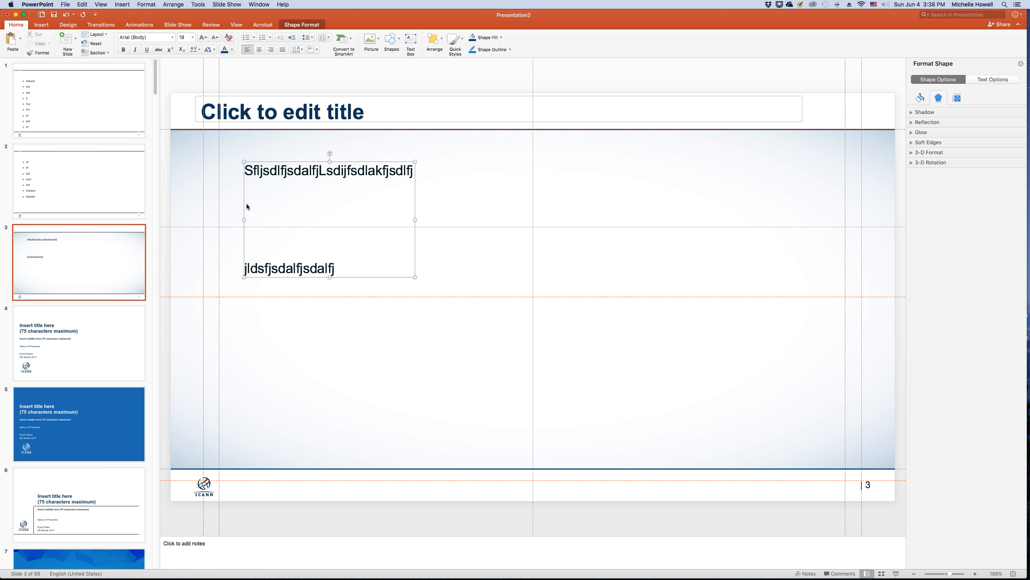
- Remove all line breaks before "jldsfjsdalfjsdalfj" in the slide 3 text box so the text forms a single line
key("Up")
key("Up")
key("Delete")
key("Delete")
key("Delete")
key("Delete")
key("Delete")
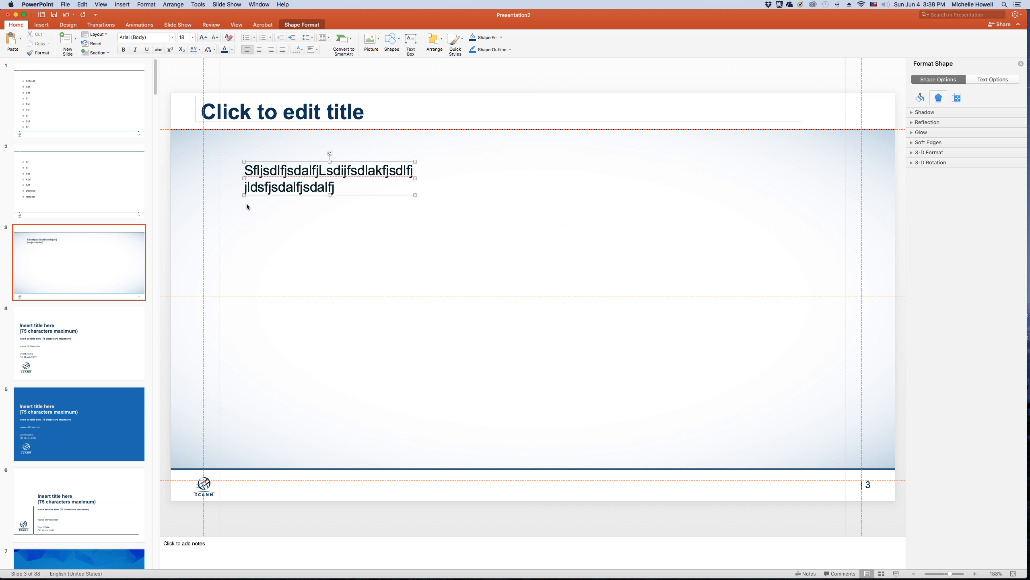
key("Delete")
left_click(255, 209)
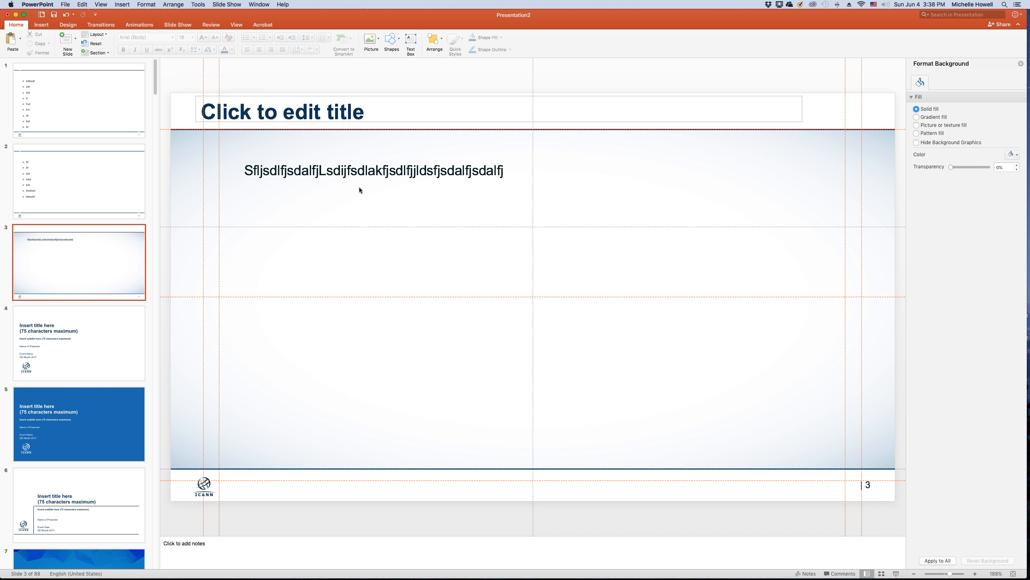
left_click(302, 171)
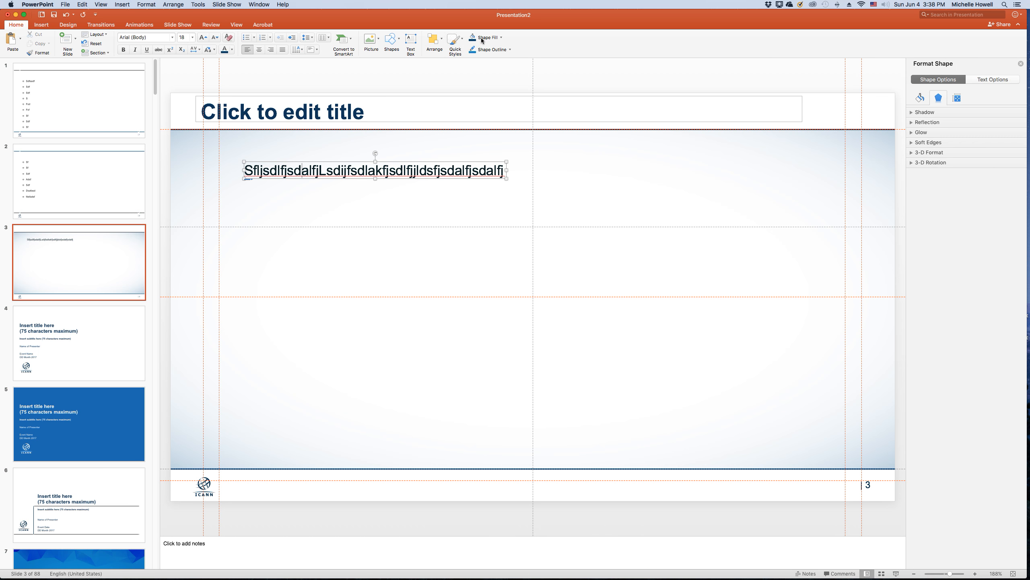
- Insert a wide text box beside the existing text on slide 3 and fill it with placeholder paragraphs using =lorem()
left_click(410, 40)
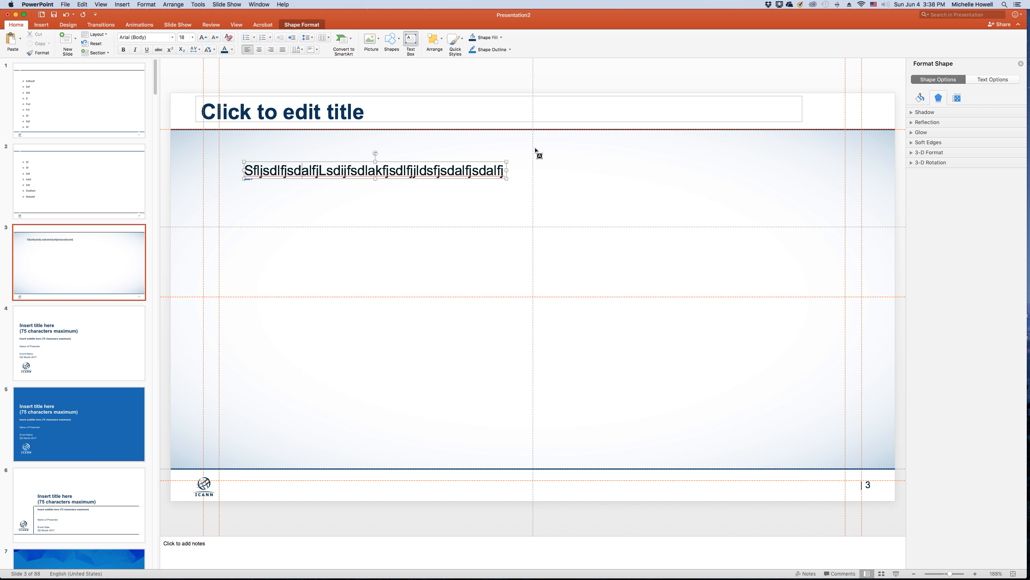
mouse_move(532, 150)
left_mouse_down()
mouse_move(811, 183)
mouse_move(845, 198)
left_mouse_up()
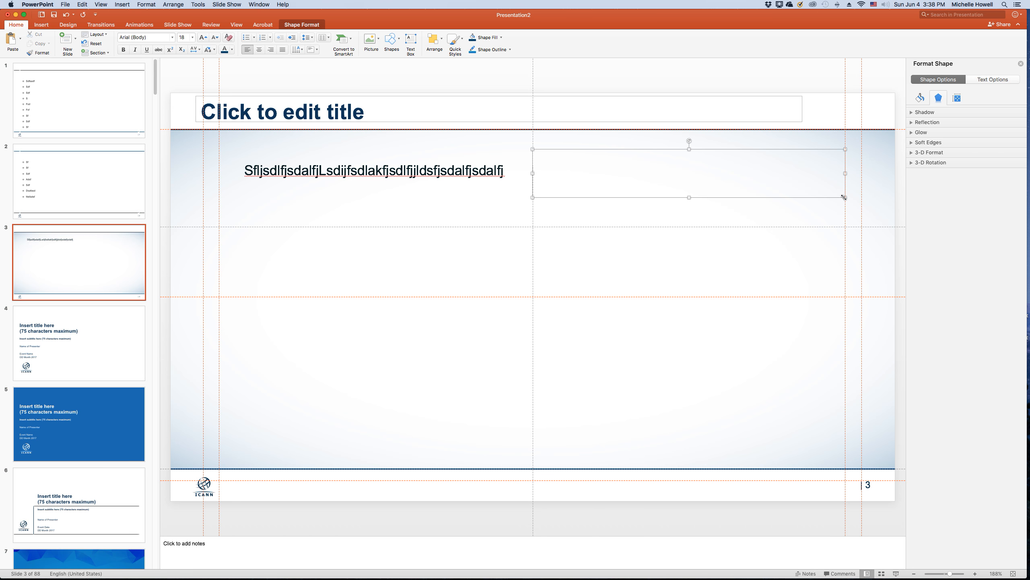
type("=lo")
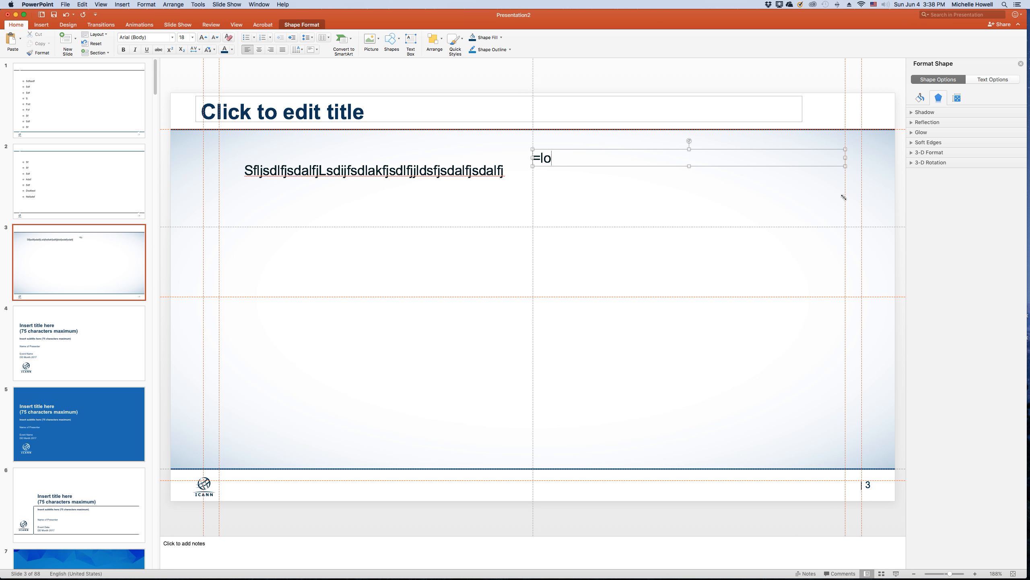
type("rem()")
key("Return")
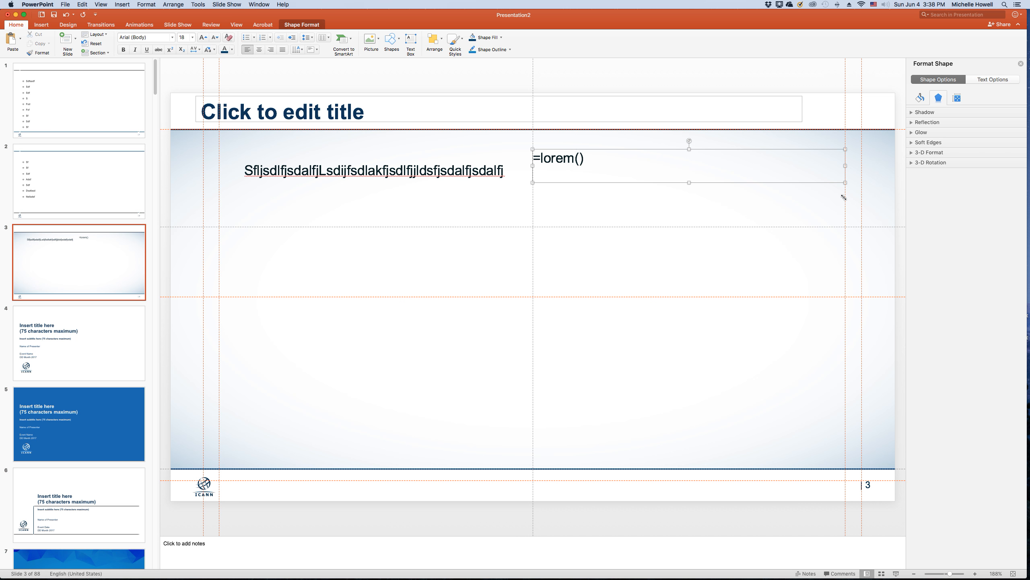
key("BackSpace")
key("BackSpace")
type("()")
key("Return")
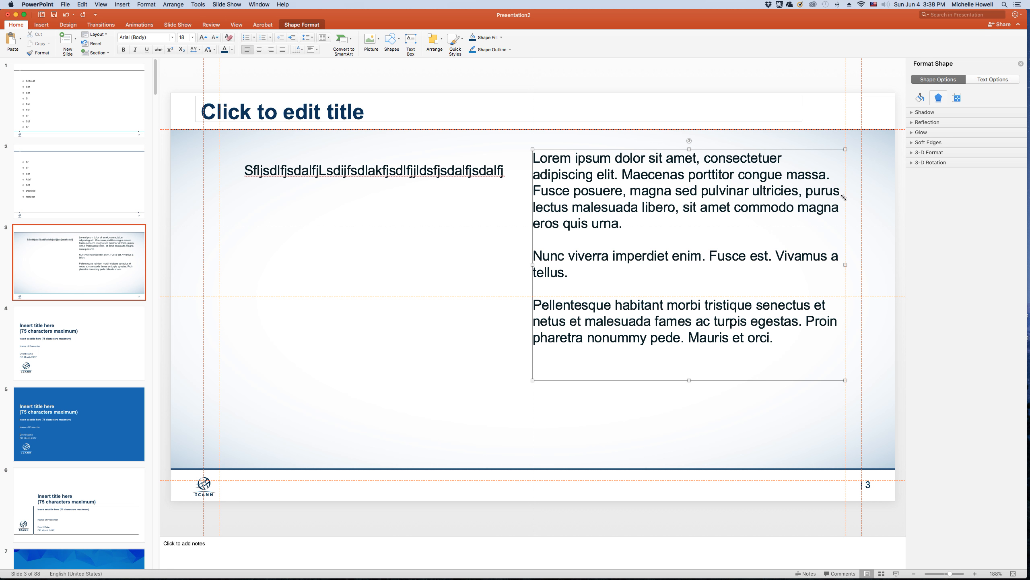
- Remove the empty lines at the end of the lorem ipsum text and the blank line before the "Pellentesque" paragraph
key("BackSpace")
key("BackSpace")
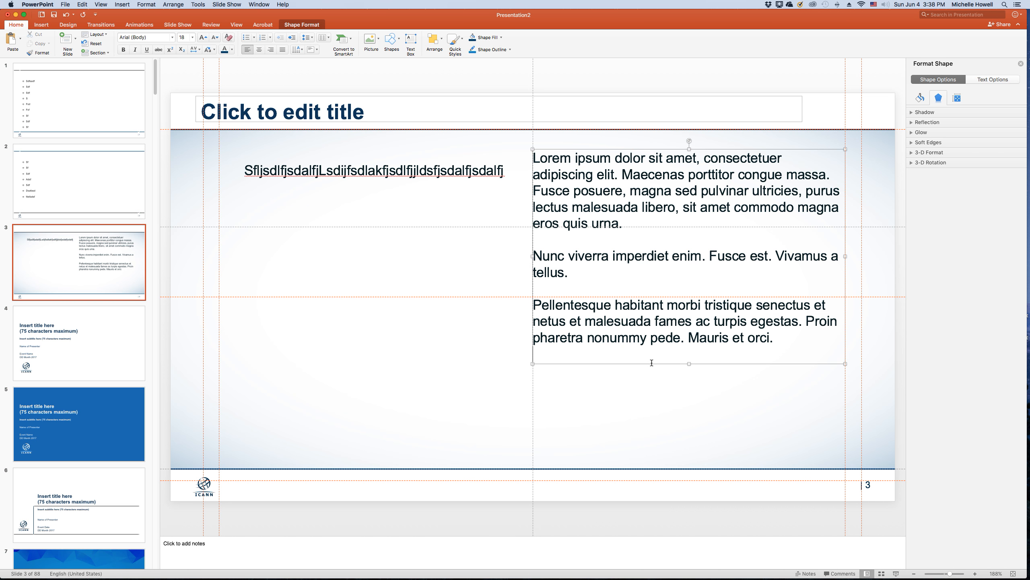
left_click(554, 292)
key("BackSpace")
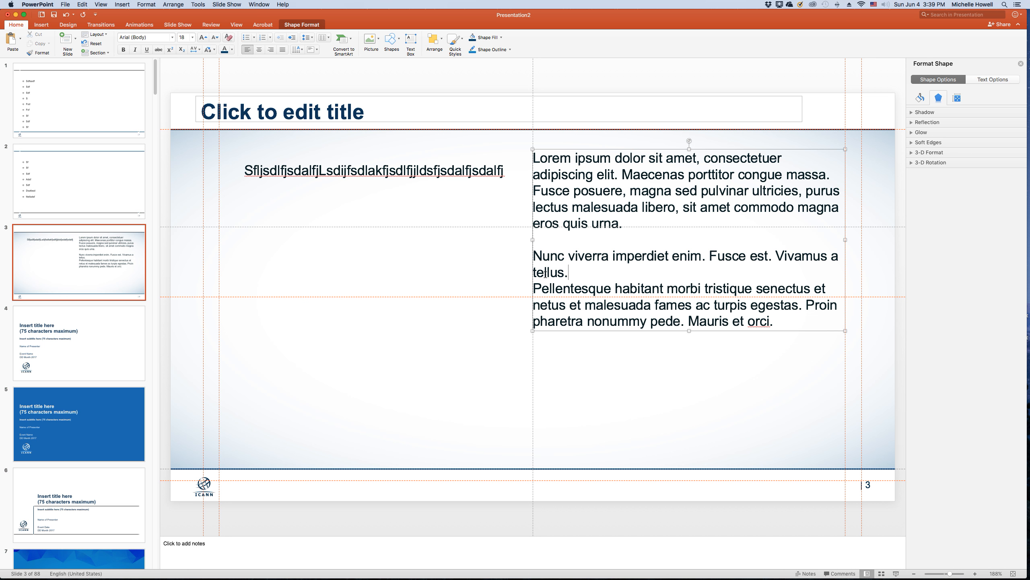